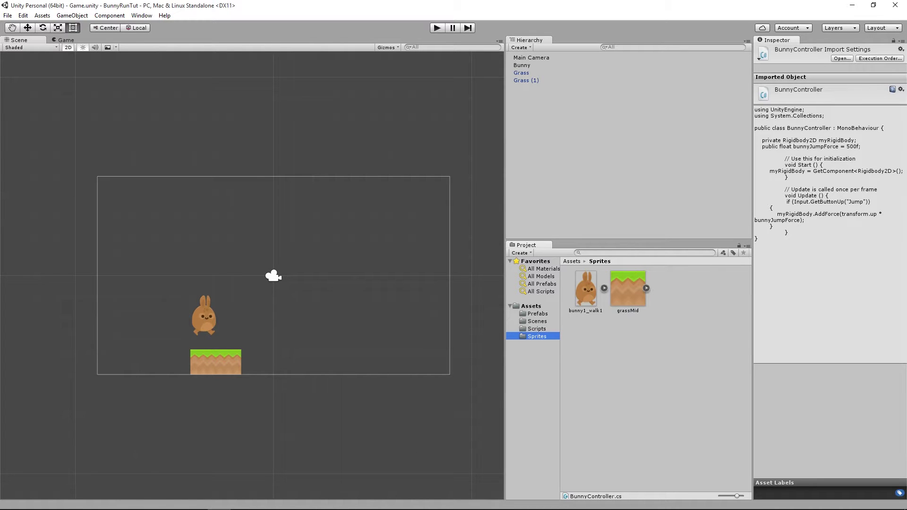
- Import bunny1_walk2.png and bunny1_jump.png from the Players folder into Unity's Sprites folder
mouse_move(172, 508)
left_click(80, 501)
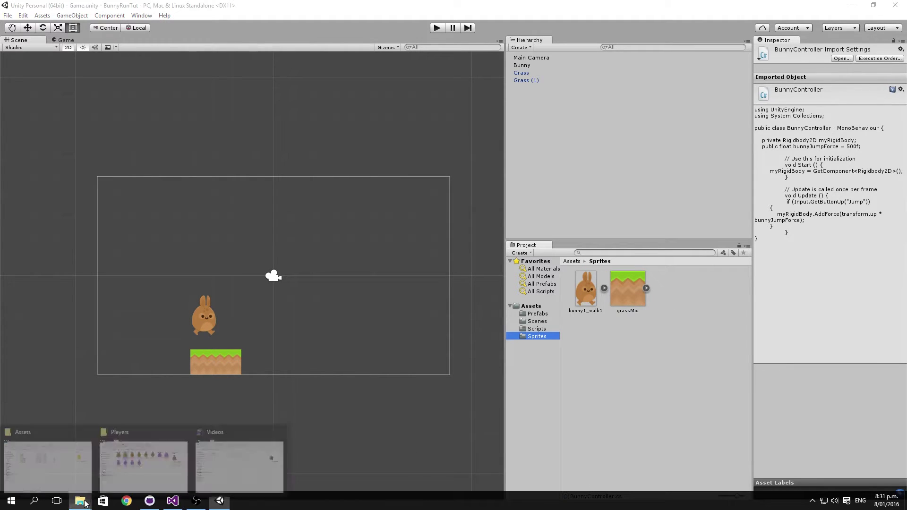
left_click(144, 481)
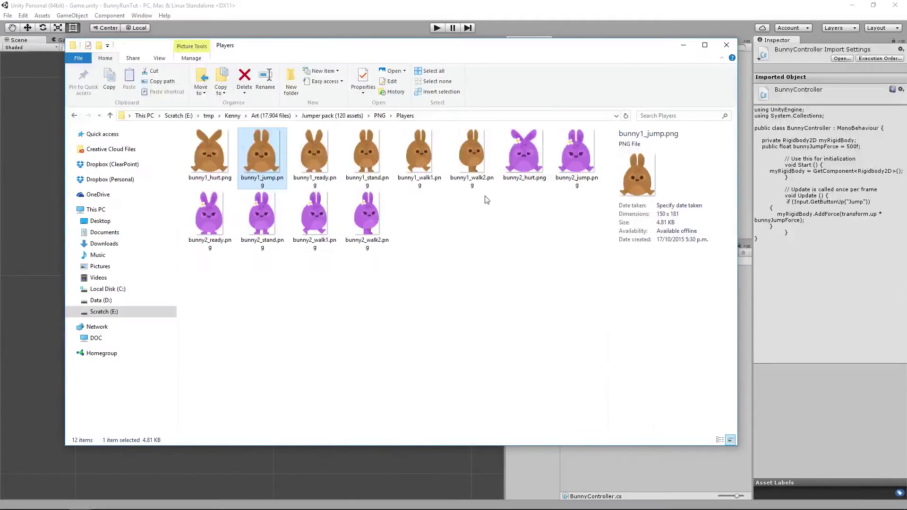
left_click(464, 160)
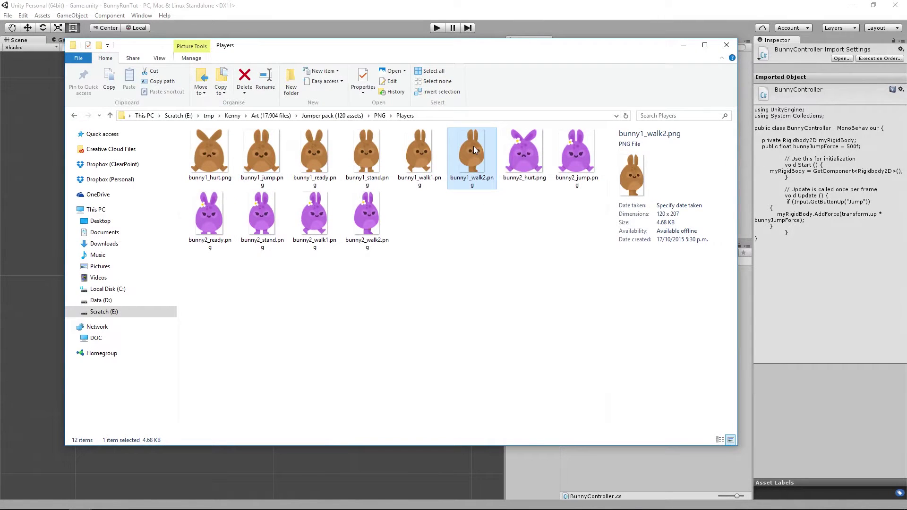
left_click_drag(470, 152, 631, 476)
left_click_drag(261, 163, 623, 480)
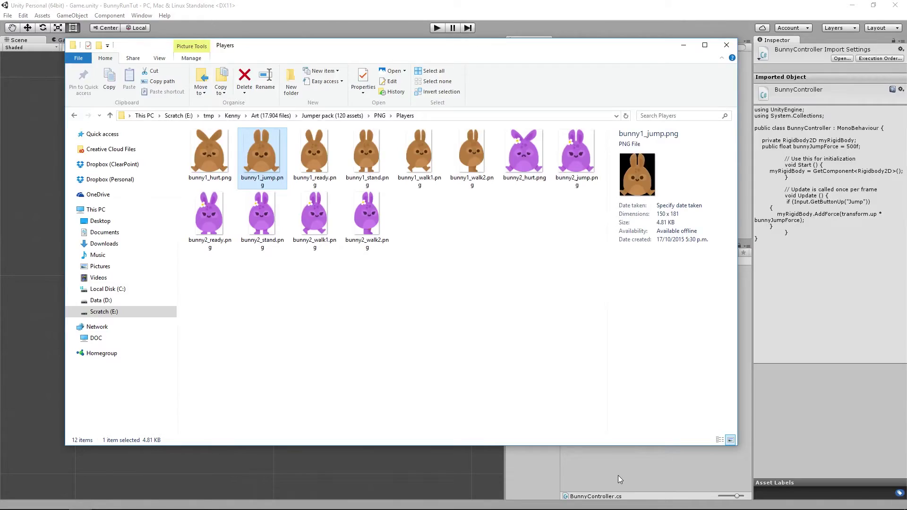
left_click(618, 475)
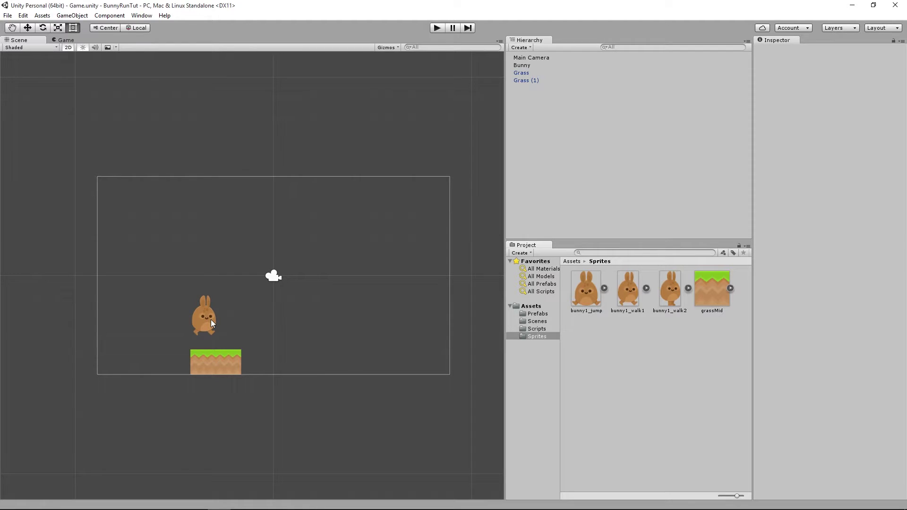
- Open the Animation window, dock it at the bottom of the layout, and select Bunny
left_click(142, 15)
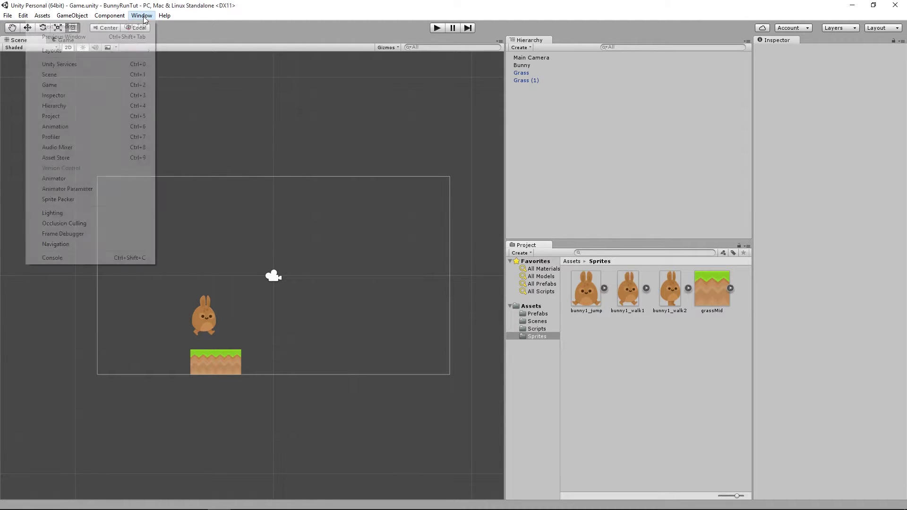
left_click(68, 126)
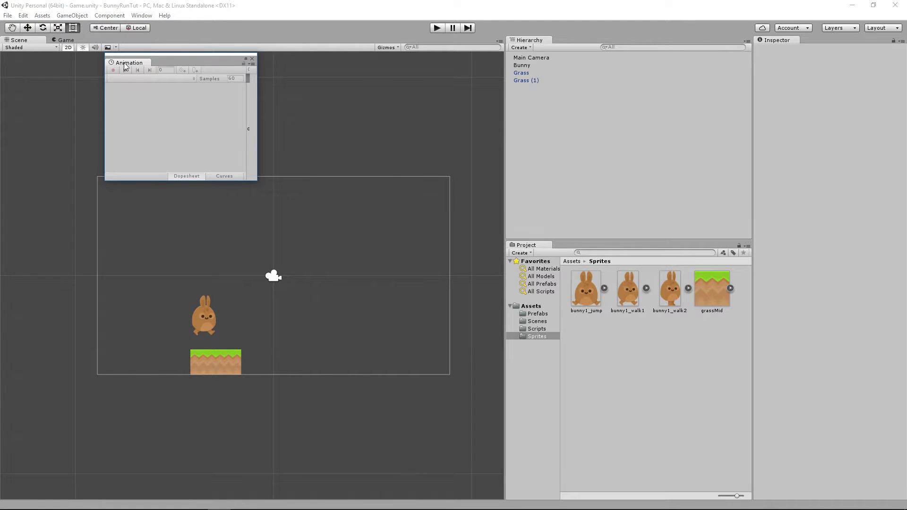
left_click_drag(126, 66, 117, 450)
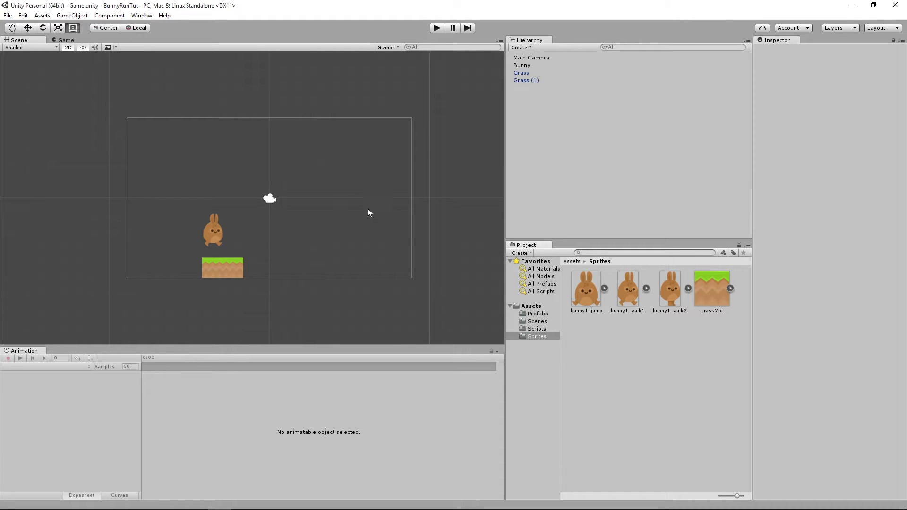
left_click(520, 65)
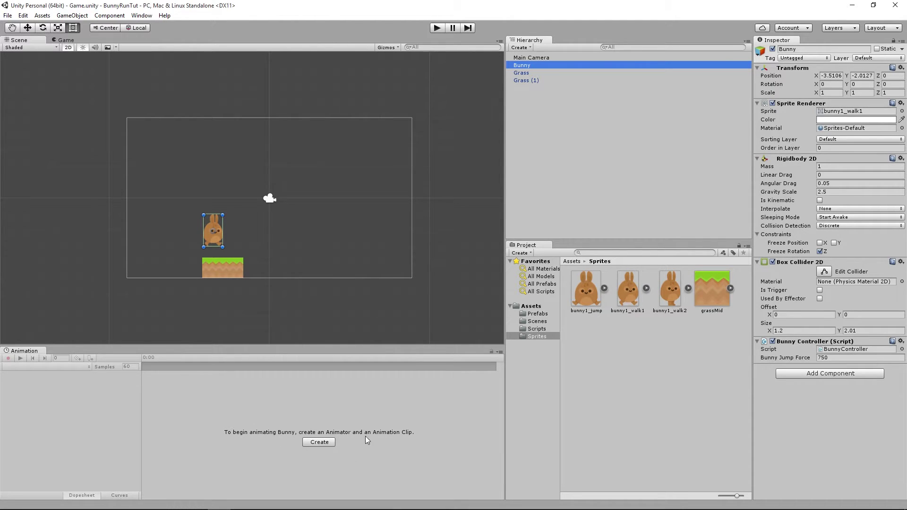
- Create an Animator for Bunny with a new clip saved as BunnyRunning.anim
left_click(319, 443)
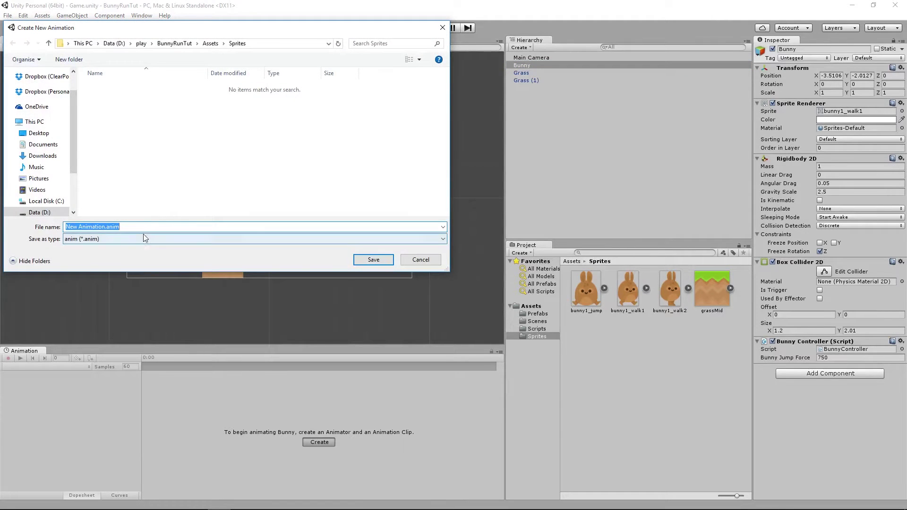
left_click(145, 227)
left_click(104, 227)
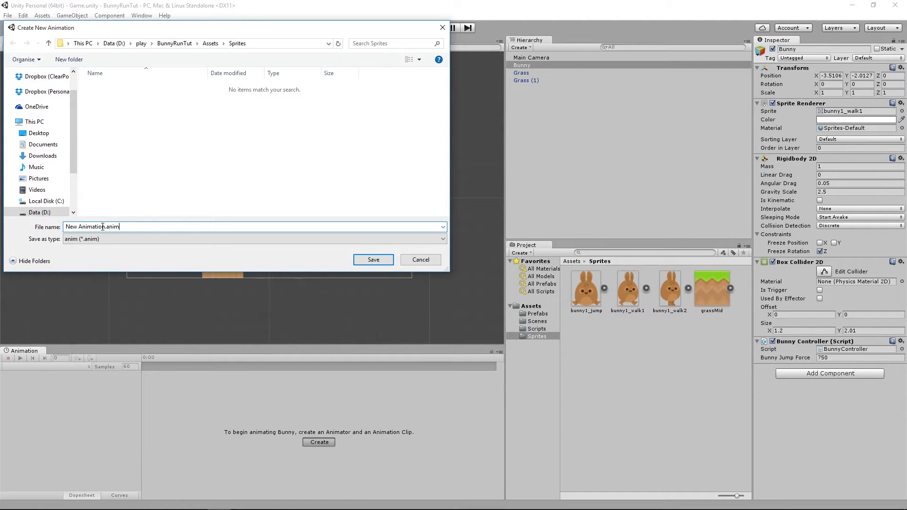
left_click_drag(104, 226, 65, 227)
type("BunnyRunning")
key("Return")
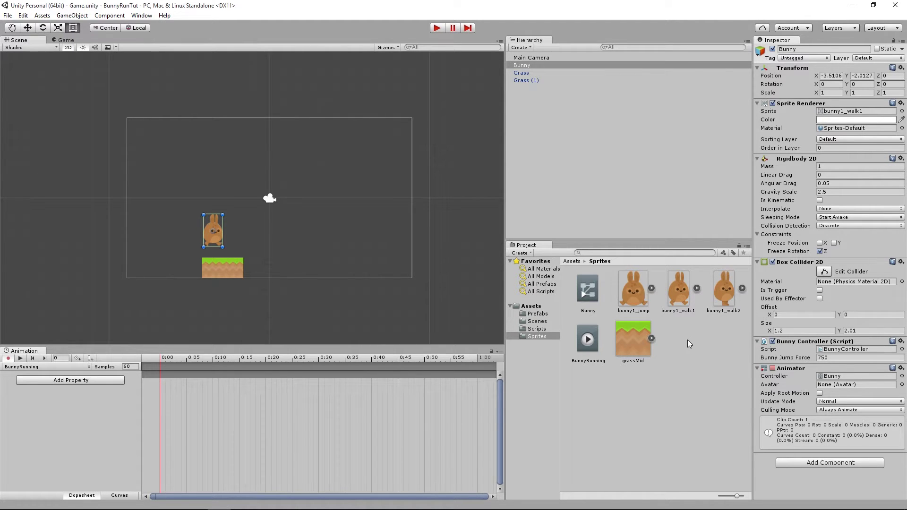
- Add bunny1_walk1 and bunny1_walk2 as keyframes, preview the clip, and set Samples to 15
left_click(680, 296)
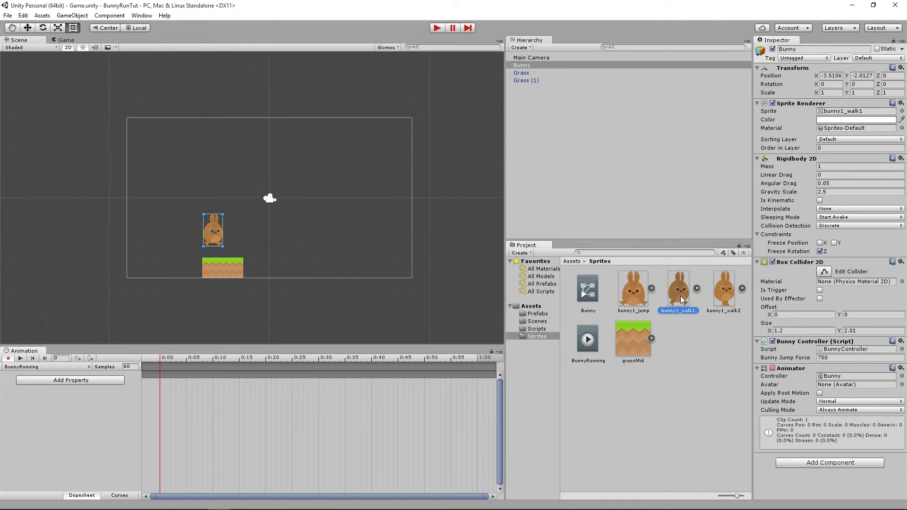
left_click_drag(680, 295, 162, 376)
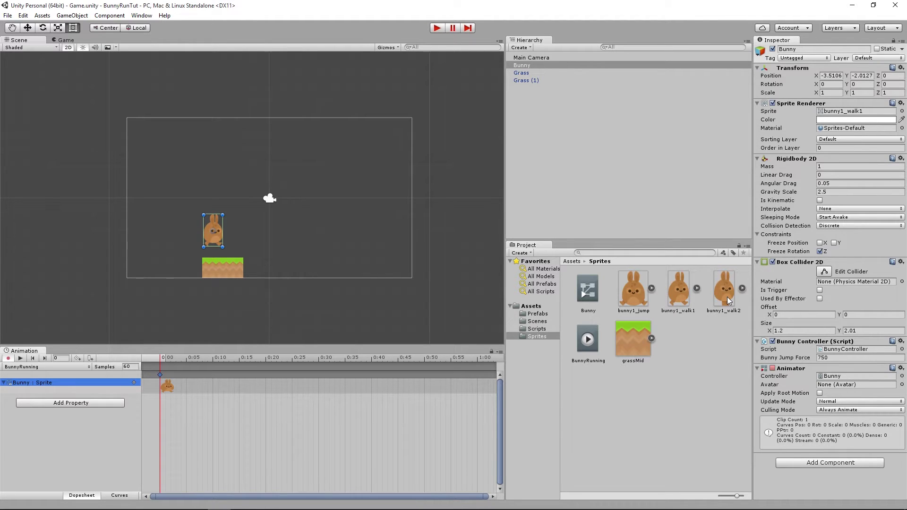
left_click_drag(727, 296, 185, 385)
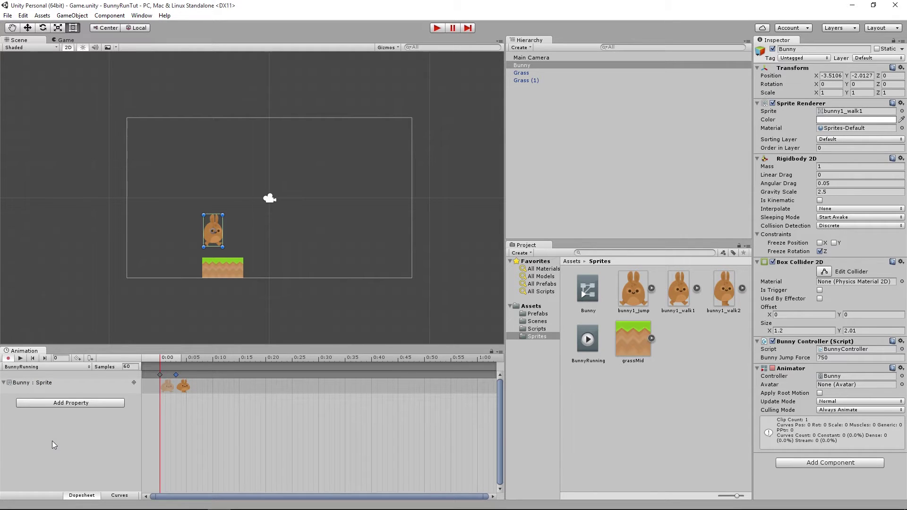
left_click(21, 359)
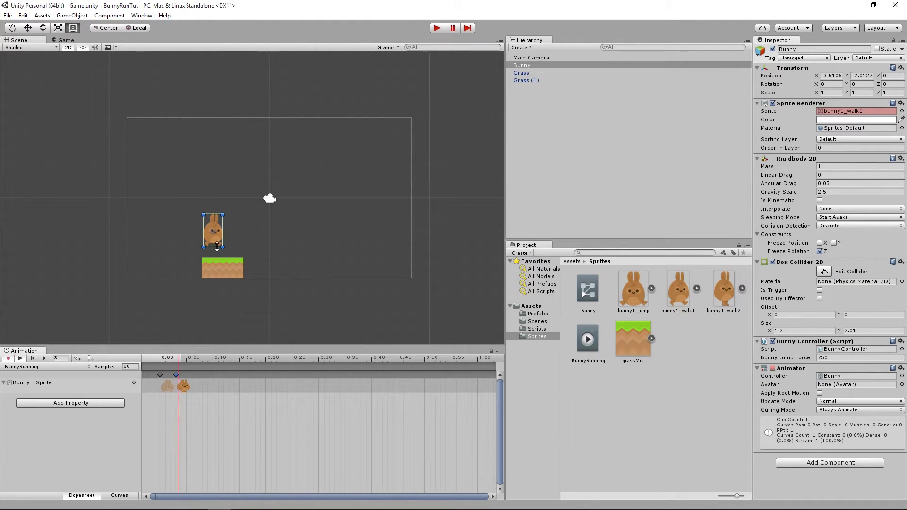
left_click(20, 362)
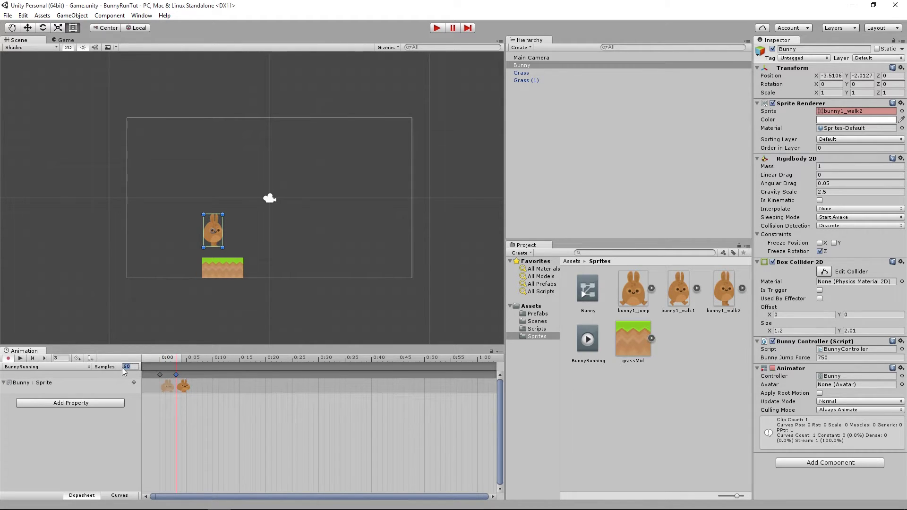
type("15")
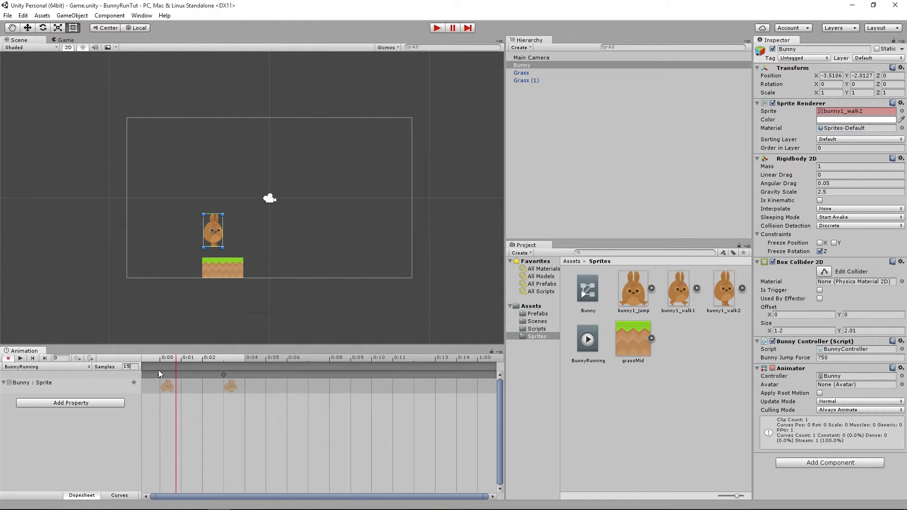
- Move the bunny1_walk2 keyframe from 0:03 to frame 1 and preview the running loop
left_click(57, 359)
left_click(112, 376)
left_click(160, 376)
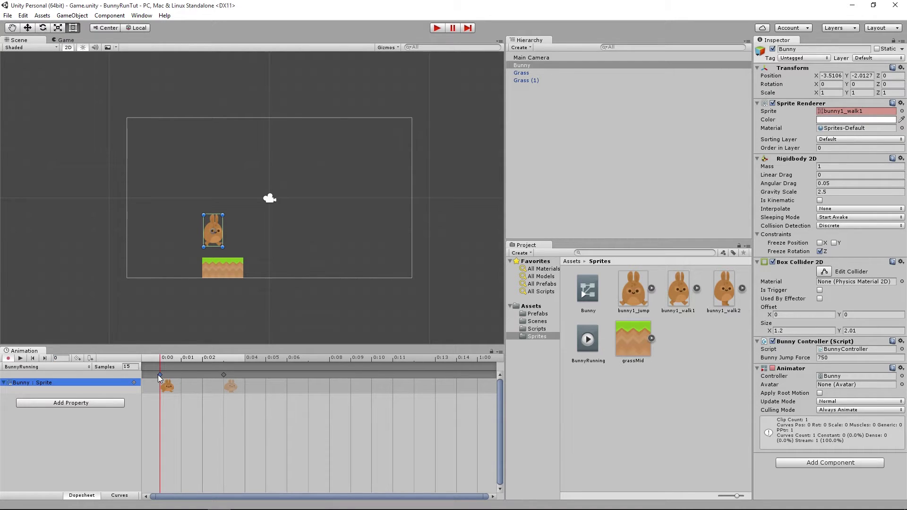
left_click_drag(224, 376, 190, 394)
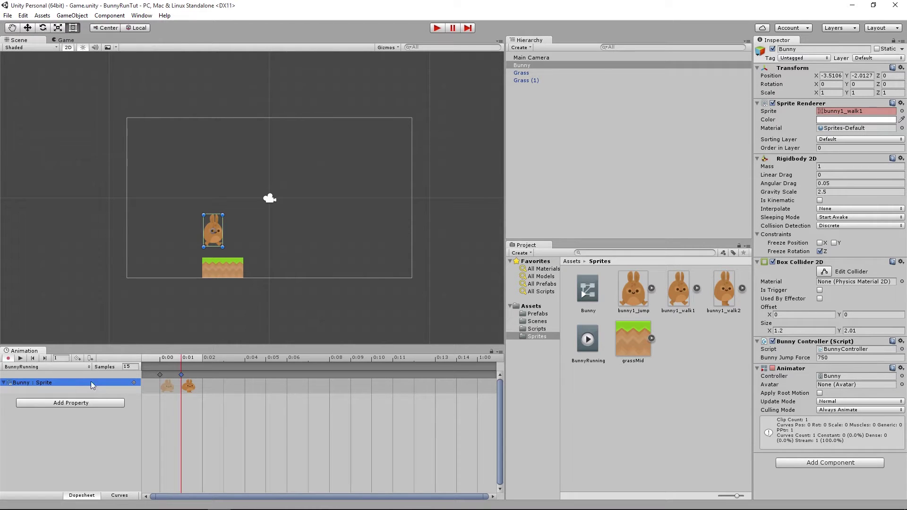
left_click(21, 359)
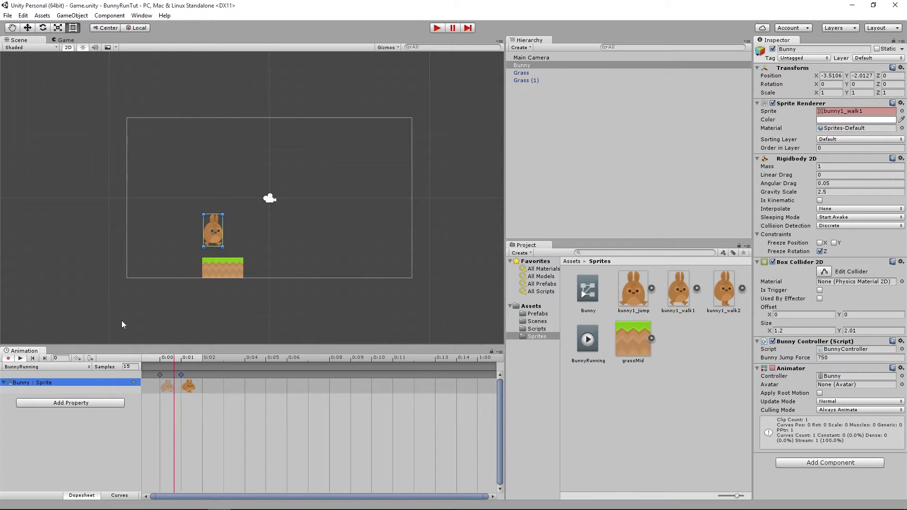
left_click(19, 359)
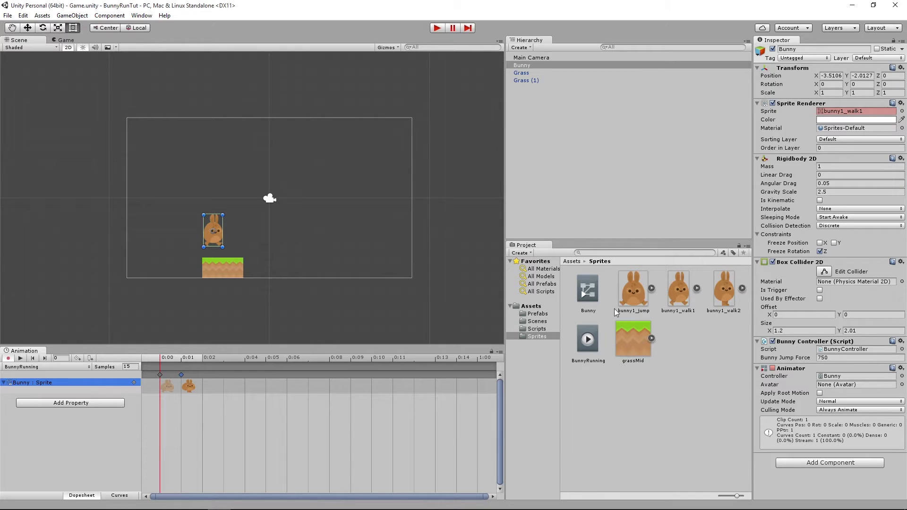
- Create a new clip from the clip dropdown and save it as BunnyJumping.anim
left_click(87, 368)
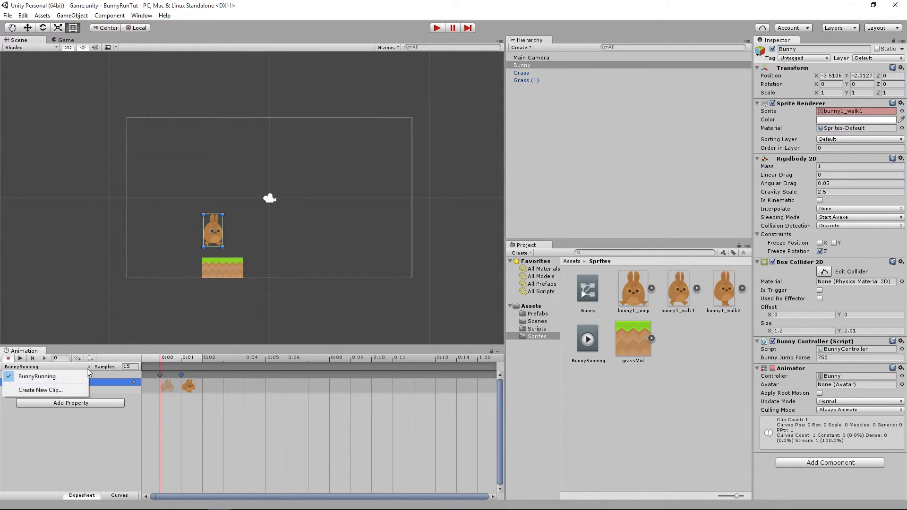
left_click(61, 392)
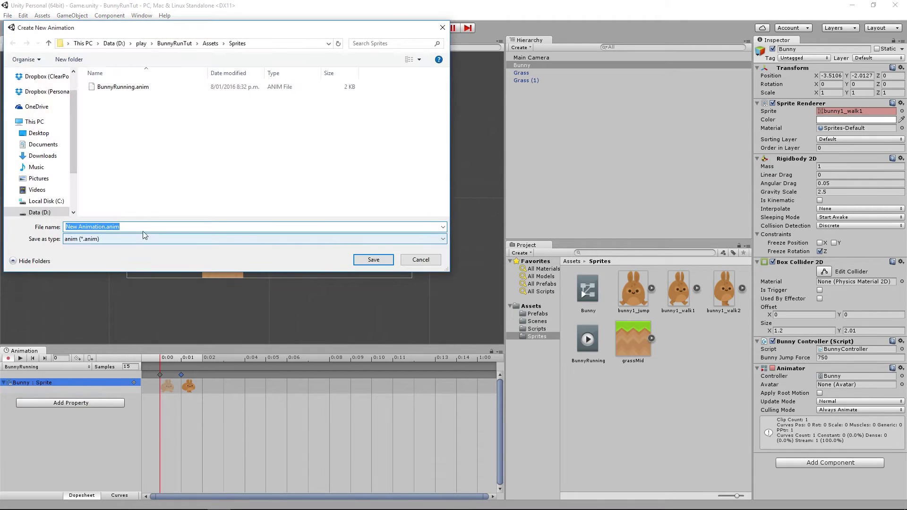
left_click(110, 227)
left_click_drag(106, 227, 53, 229)
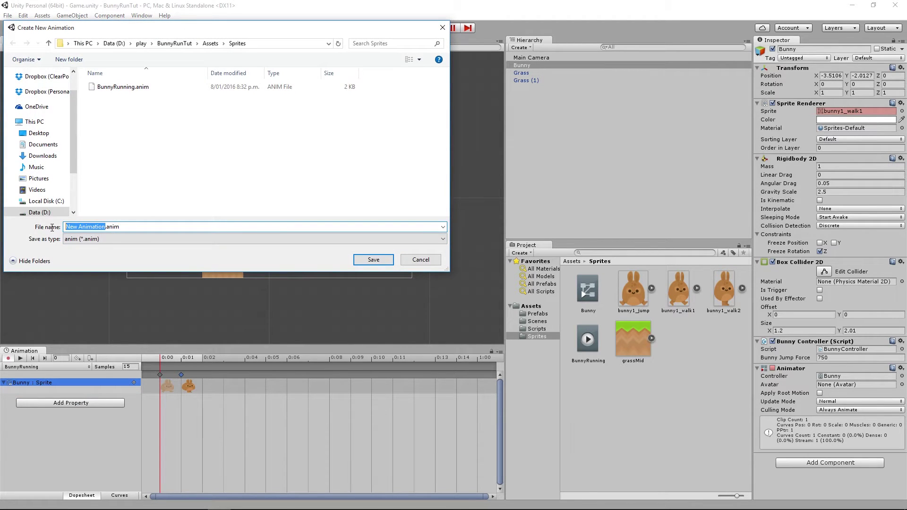
type("BunnyJumping")
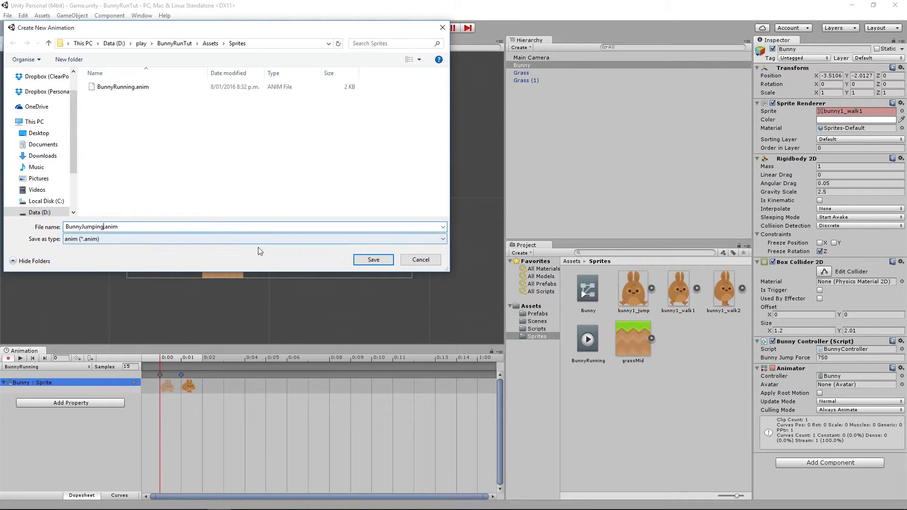
left_click(375, 260)
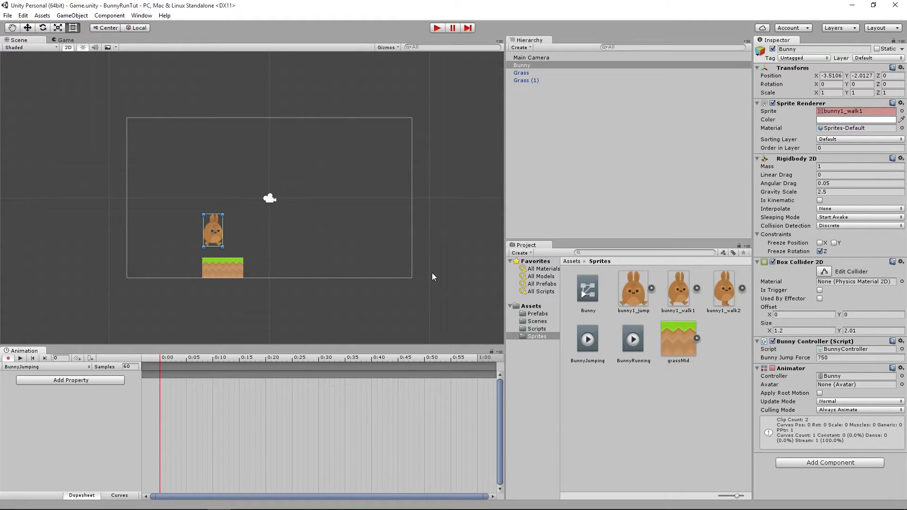
- Set BunnyJumping to 15 samples, add the bunny1_jump keyframe, and preview it
left_click(126, 367)
type("15")
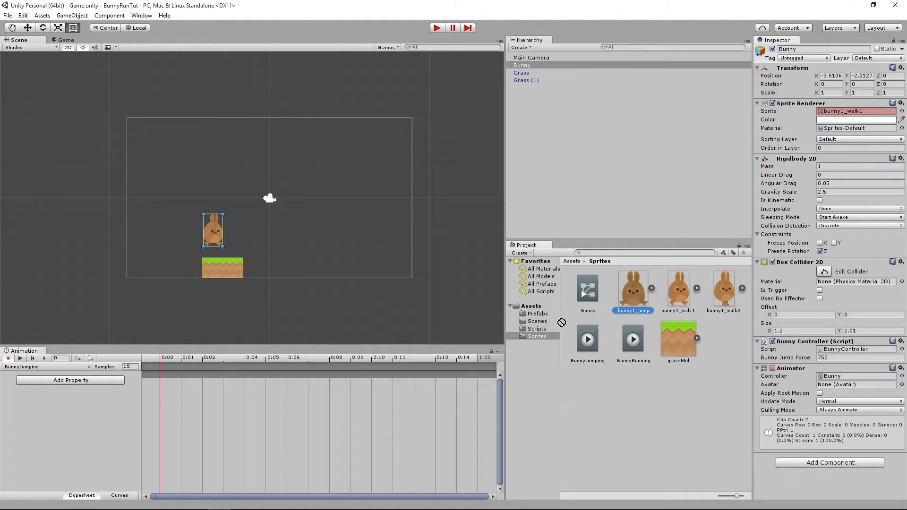
left_click_drag(645, 299, 161, 376)
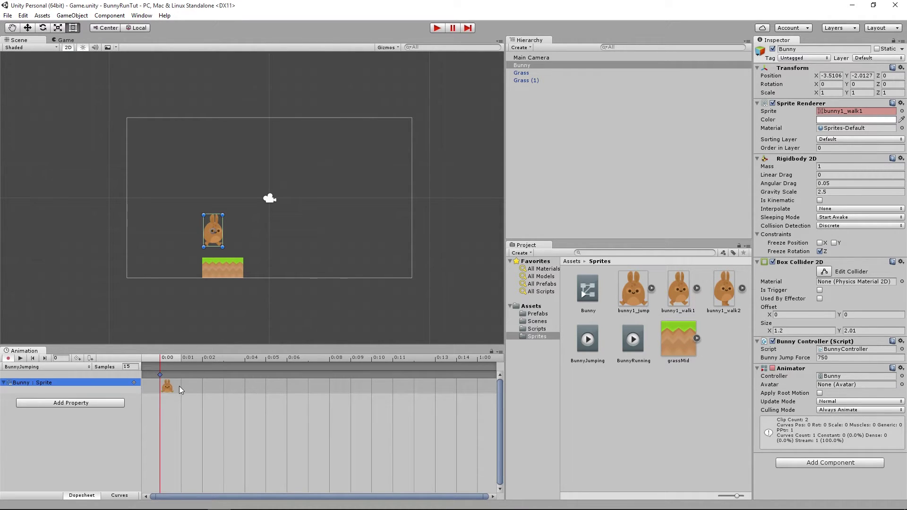
left_click(20, 358)
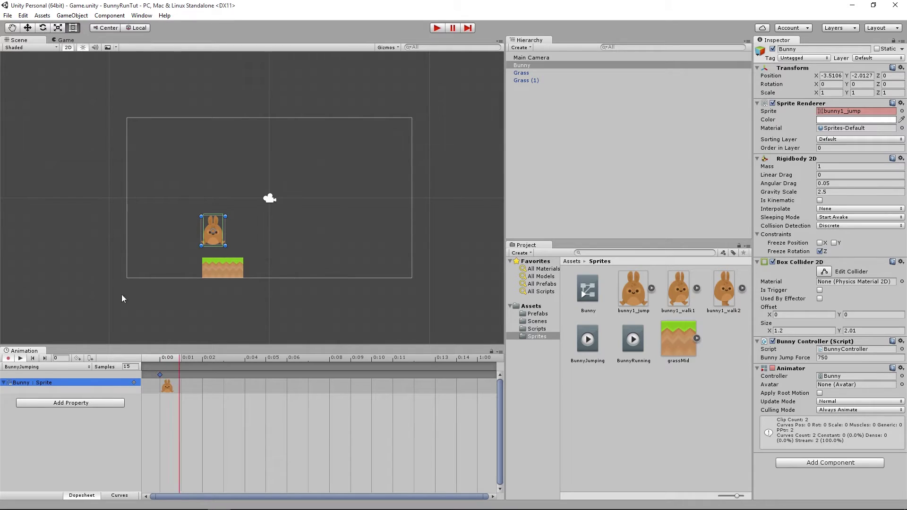
left_click(21, 359)
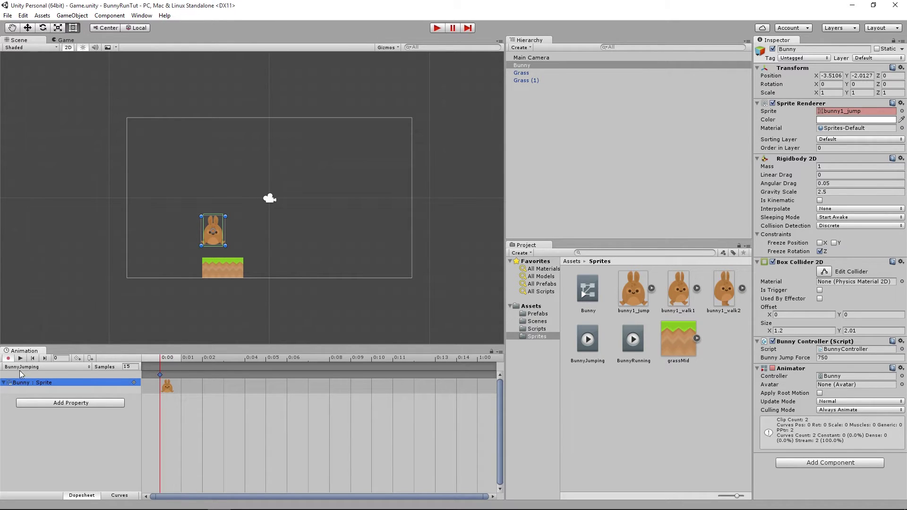
- Switch back to the BunnyRunning clip and play it
left_click(21, 368)
left_click(28, 376)
left_click(21, 359)
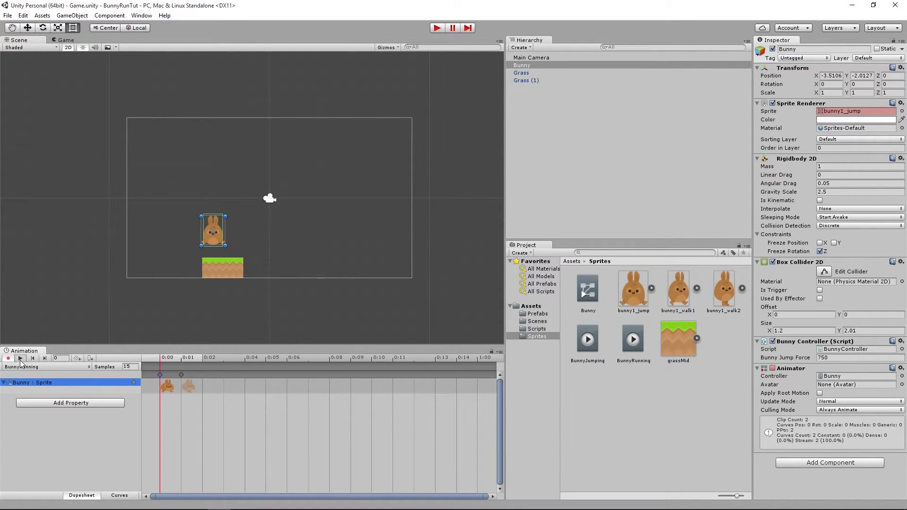